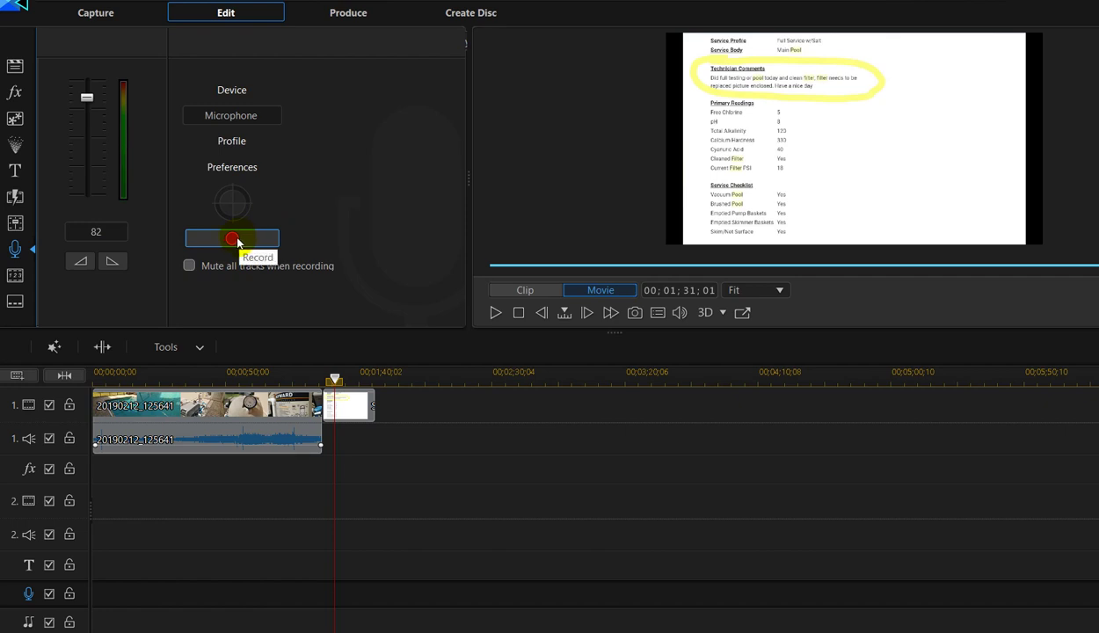
- Record the first voice-over as a Capture clip on the voice track beneath the screenshot image
click(237, 240)
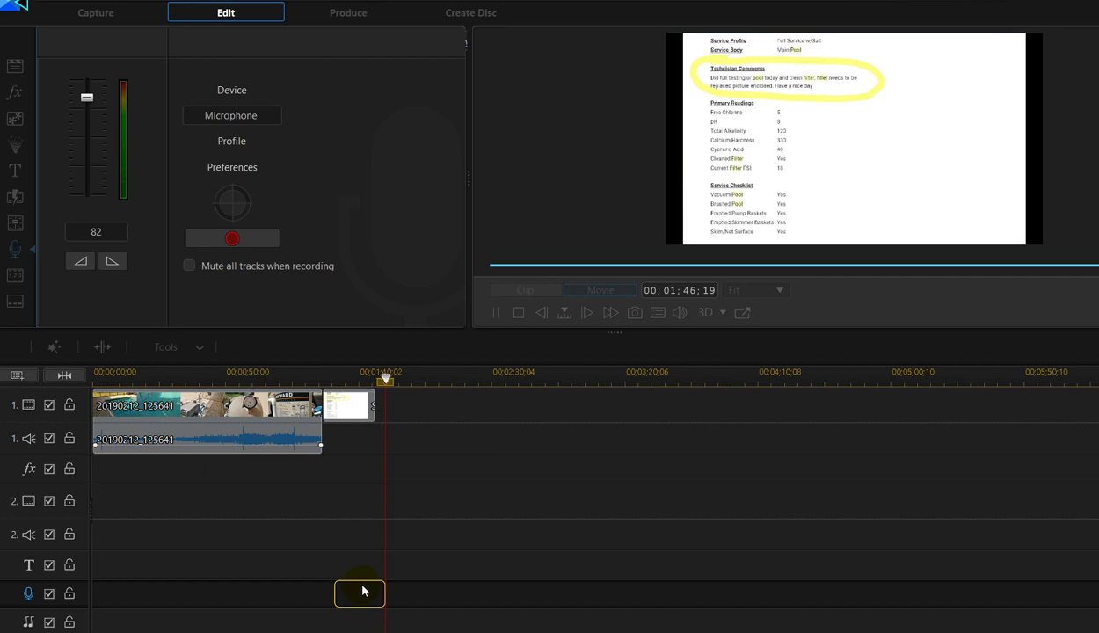
click(348, 413)
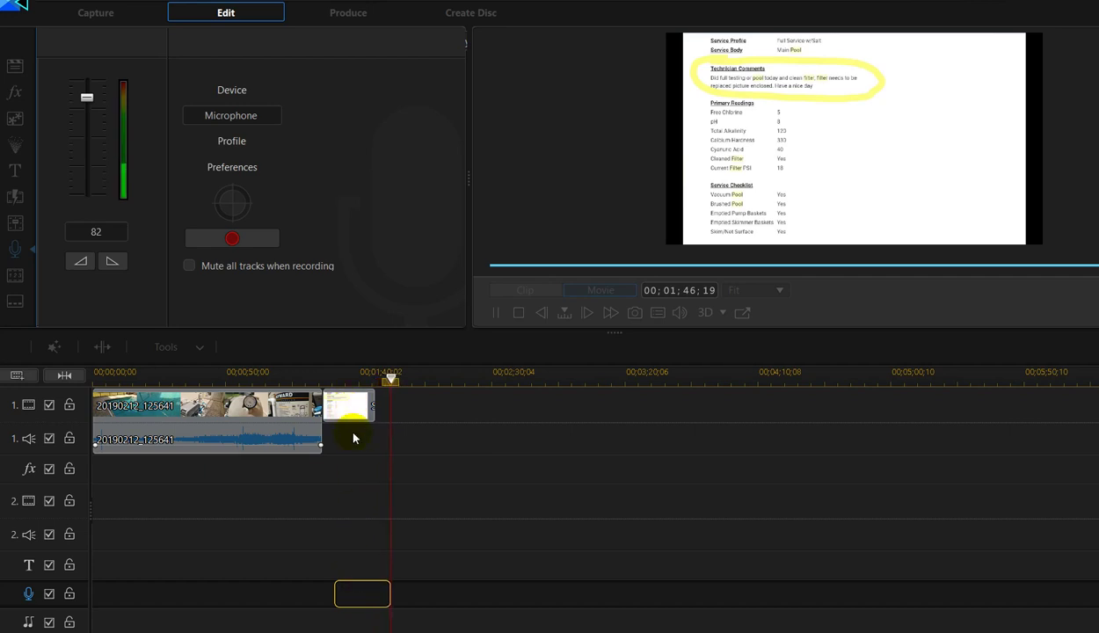
click(555, 501)
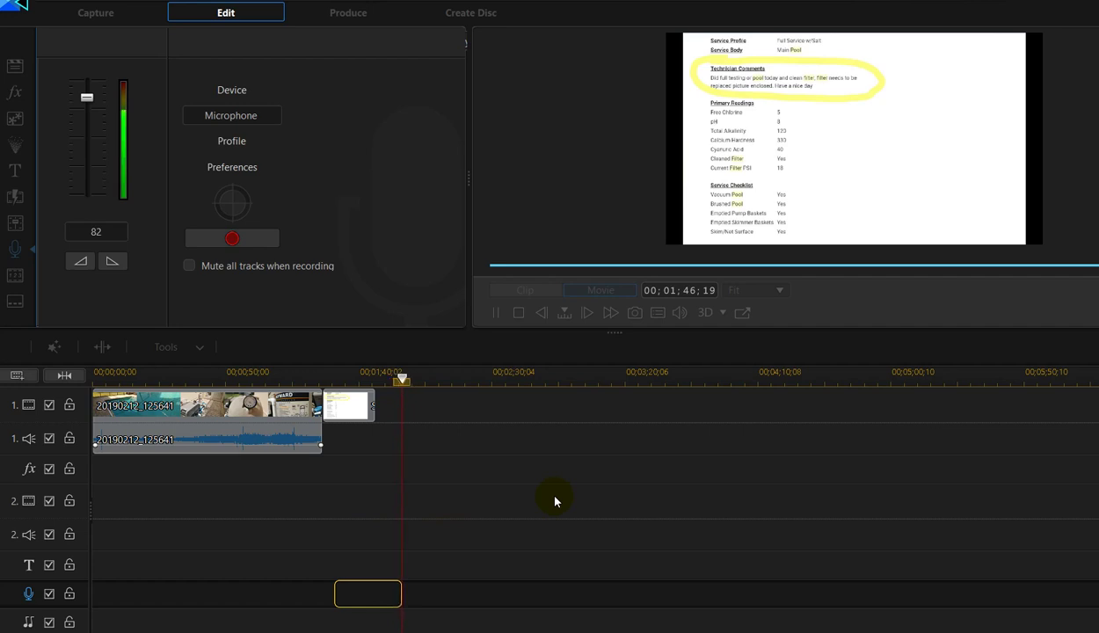
click(226, 242)
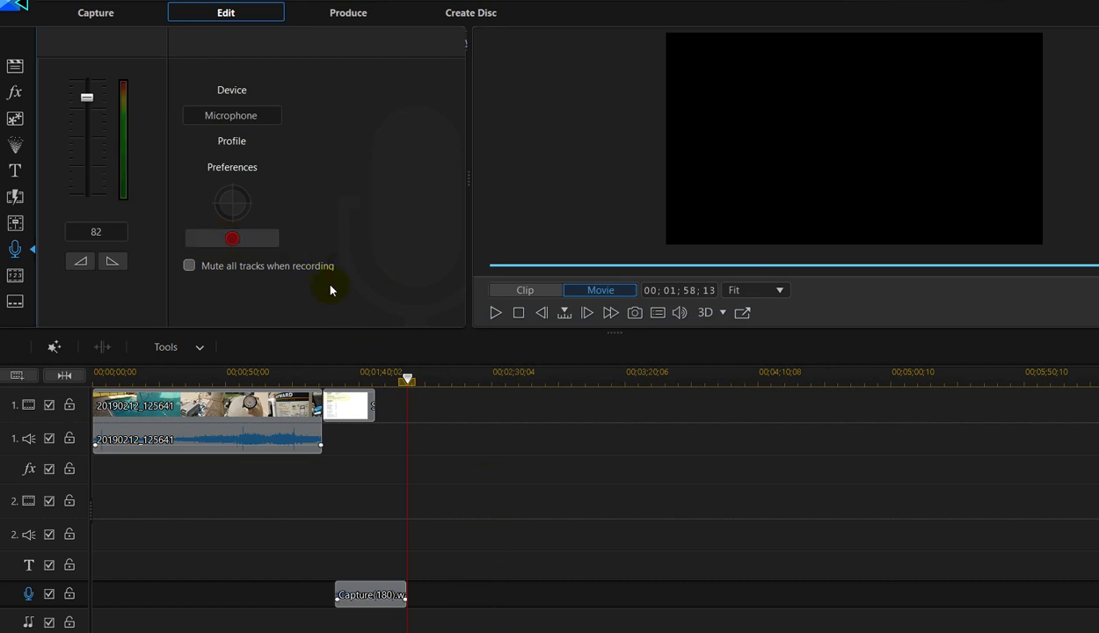
click(255, 240)
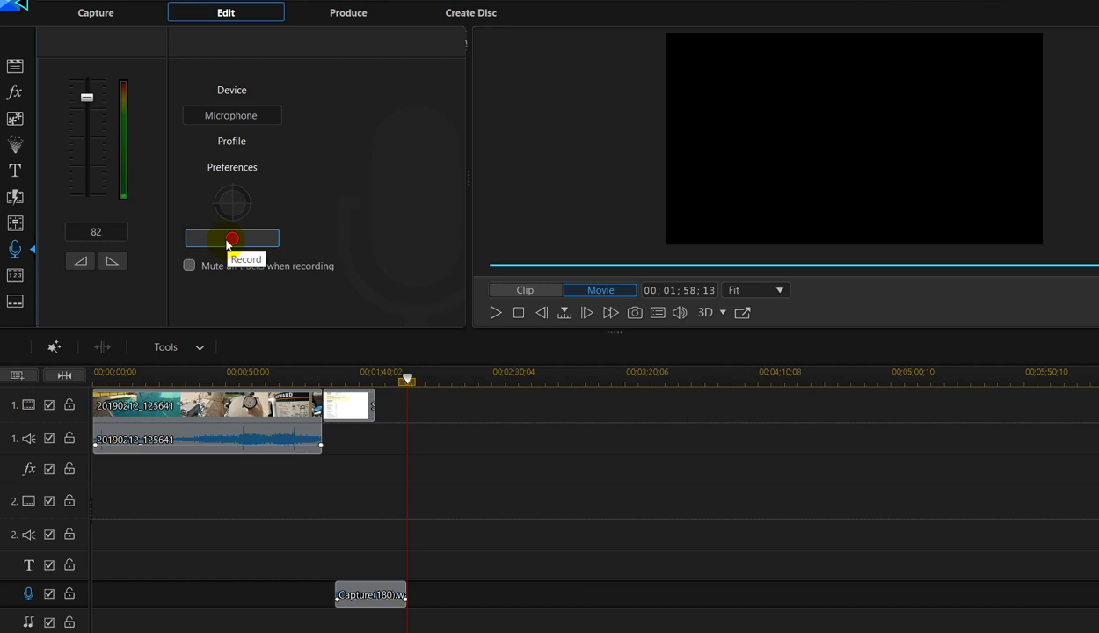
click(227, 245)
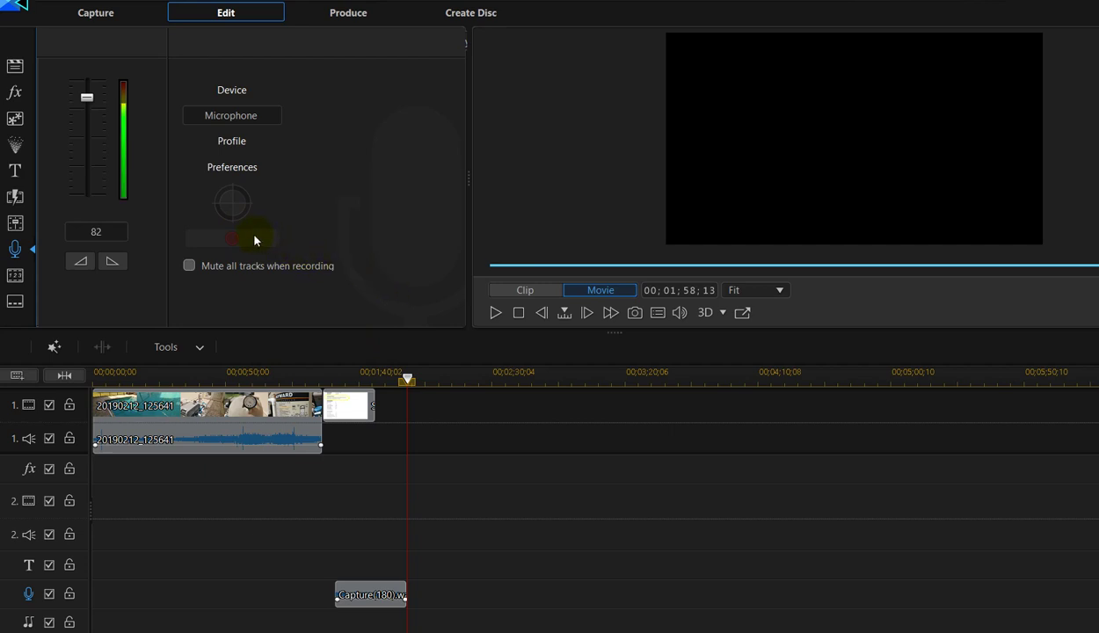
mouse_move(407, 381)
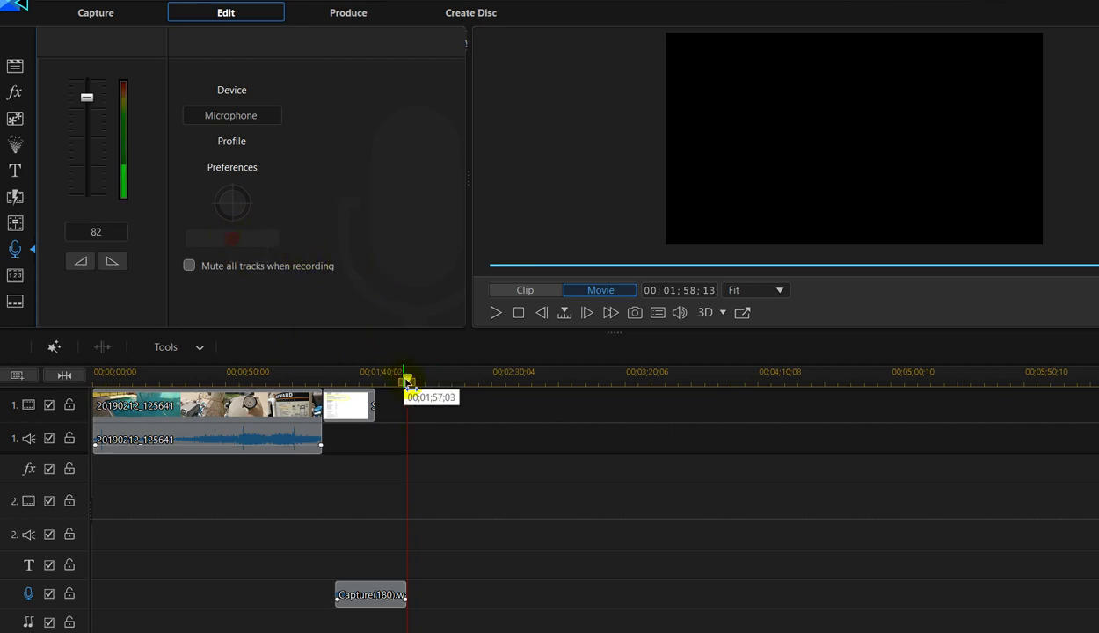
drag(407, 381, 243, 380)
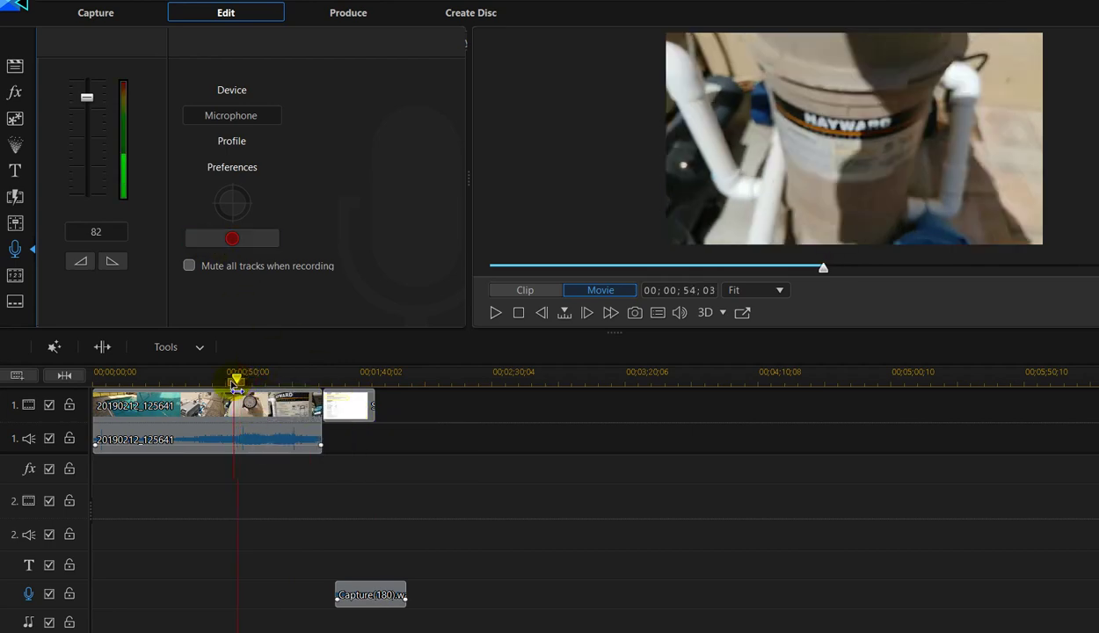
drag(251, 373, 260, 378)
click(237, 389)
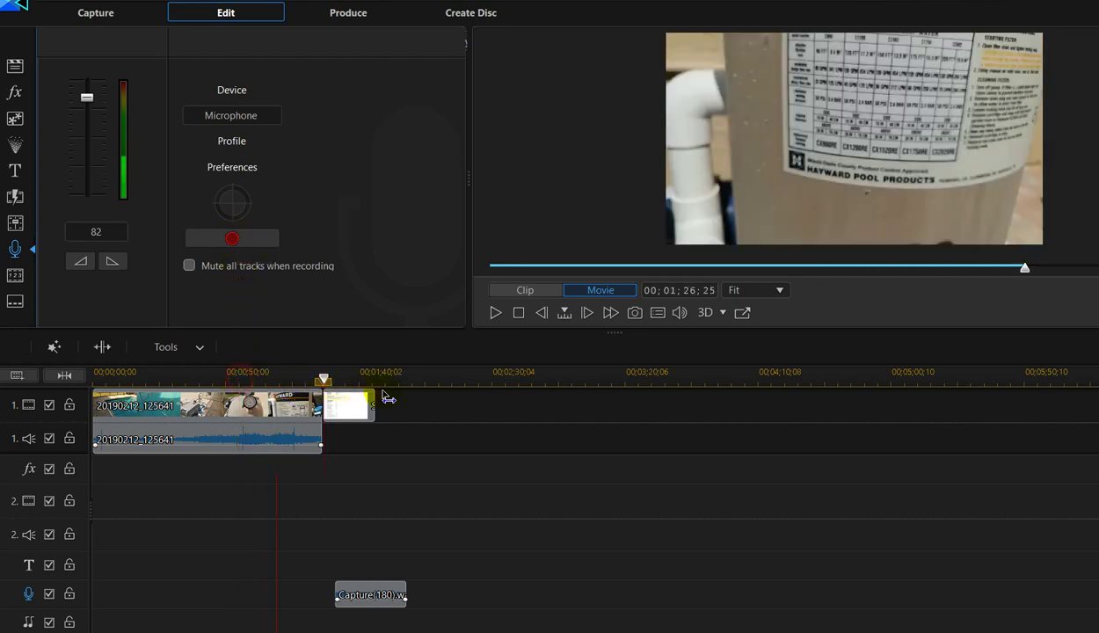
drag(237, 380, 407, 380)
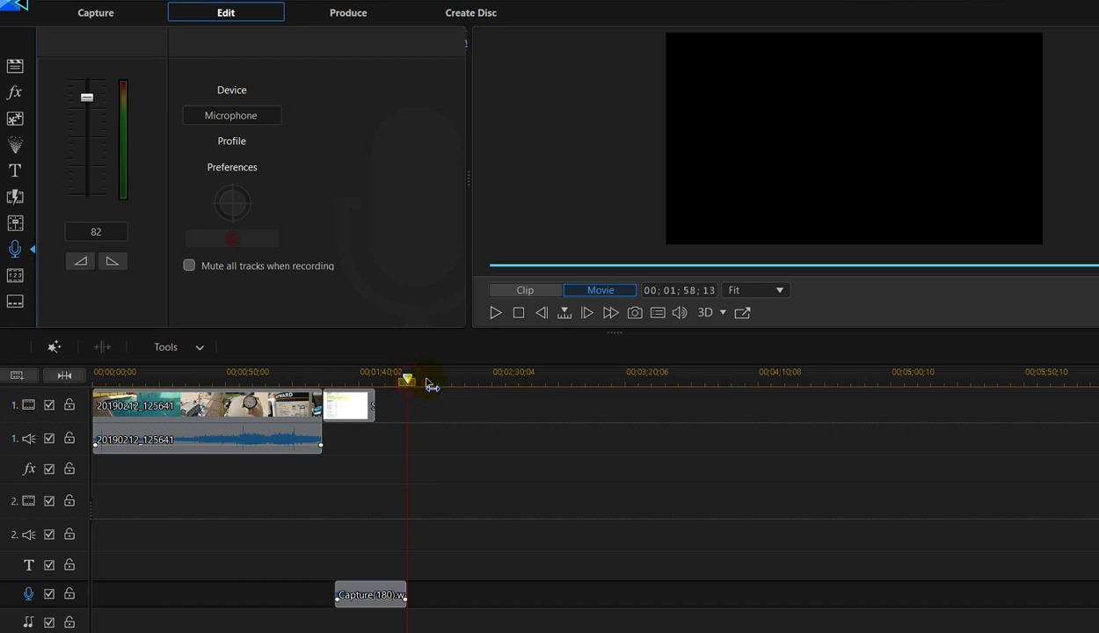
drag(409, 380, 395, 381)
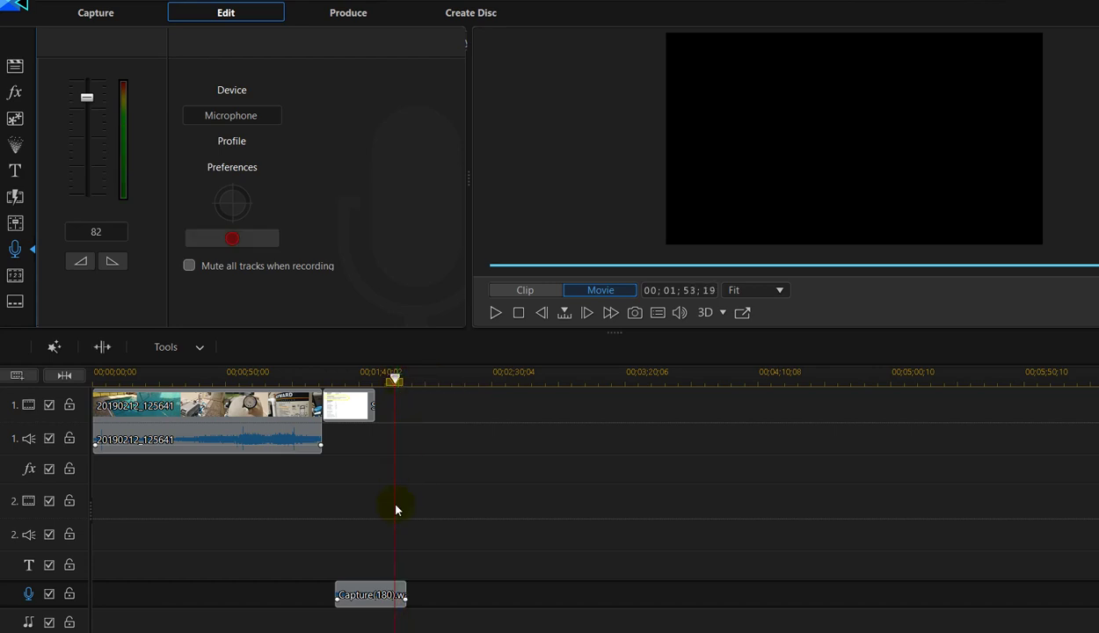
click(419, 381)
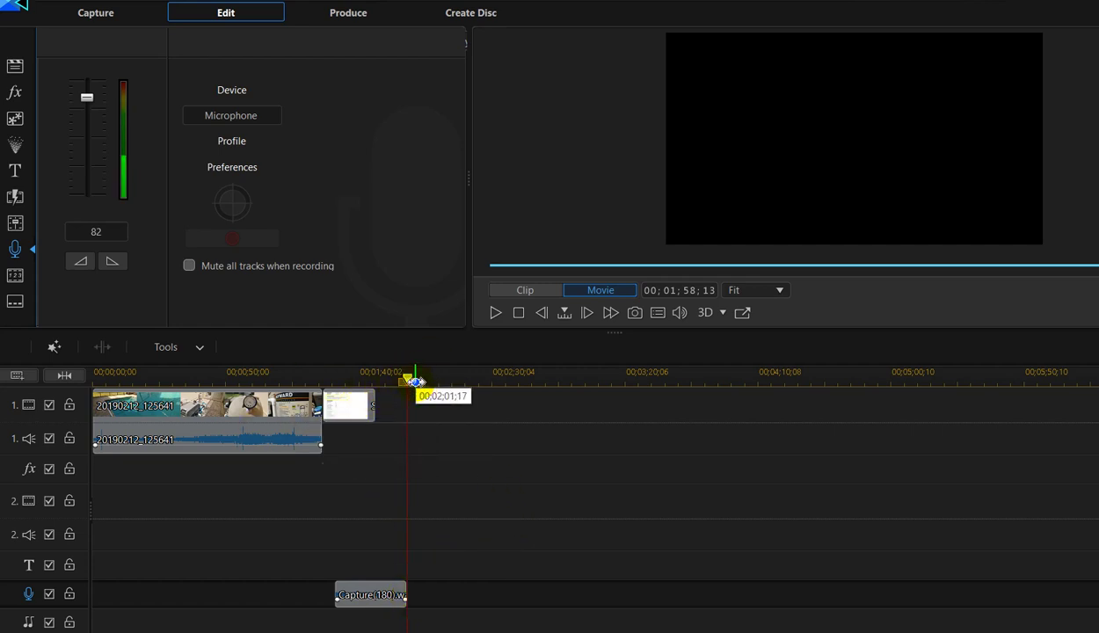
click(393, 380)
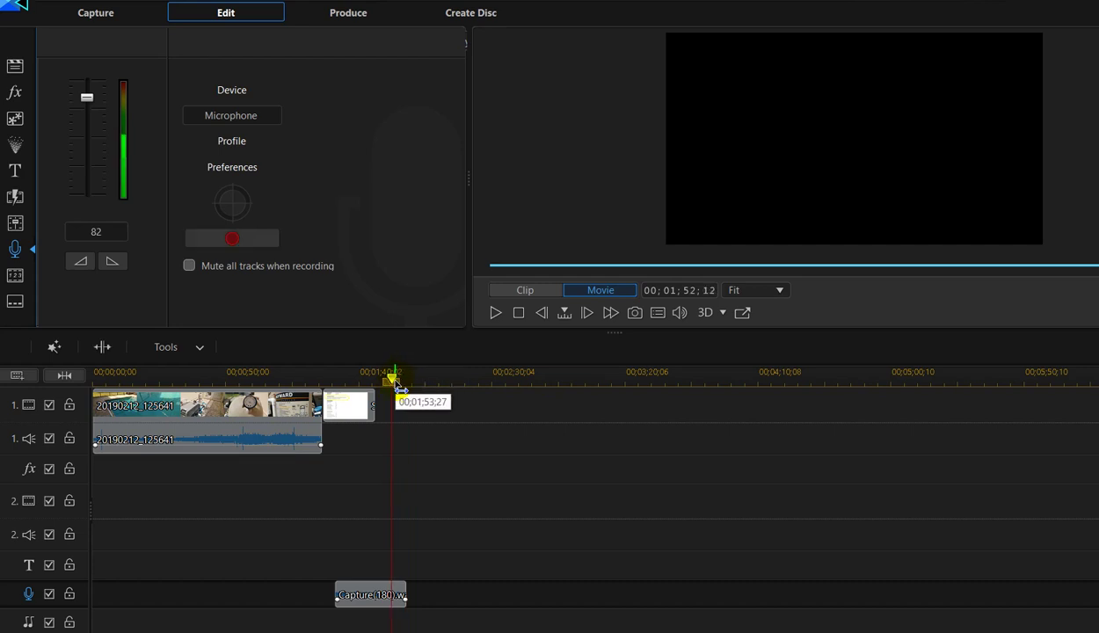
drag(395, 381, 408, 379)
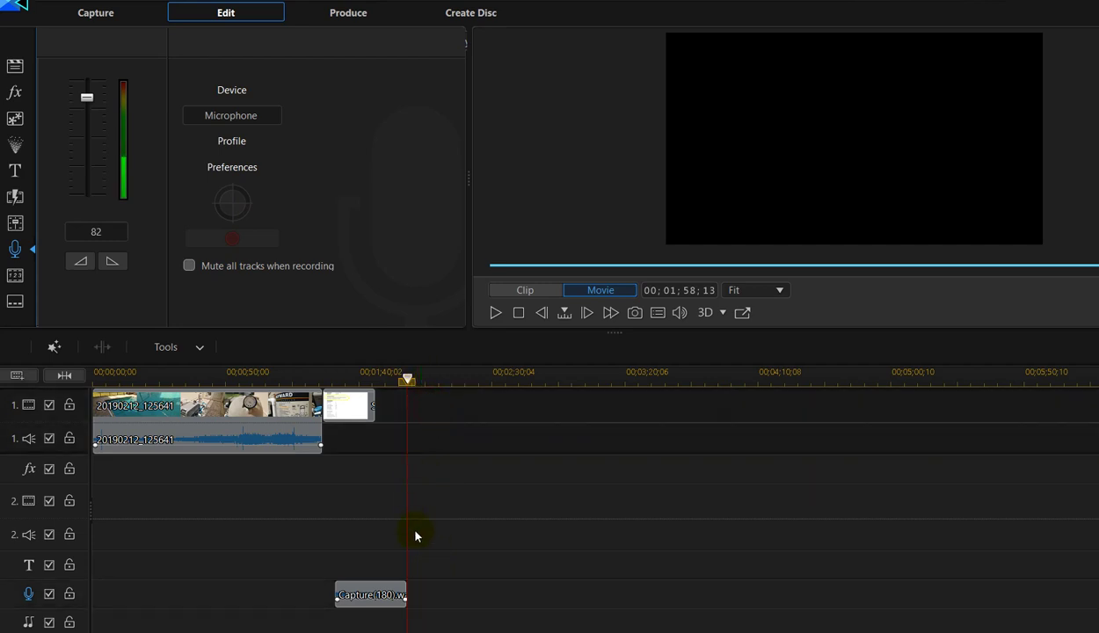
- Move the Capture(180) voice clip earlier so it sits under the first video clip
click(425, 596)
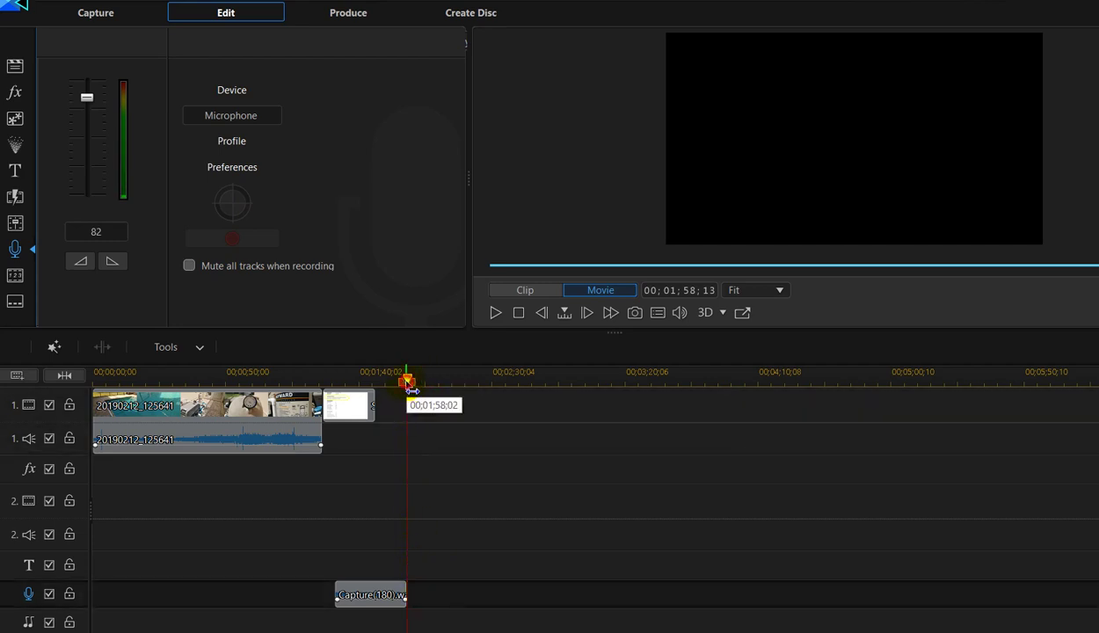
drag(406, 380, 221, 401)
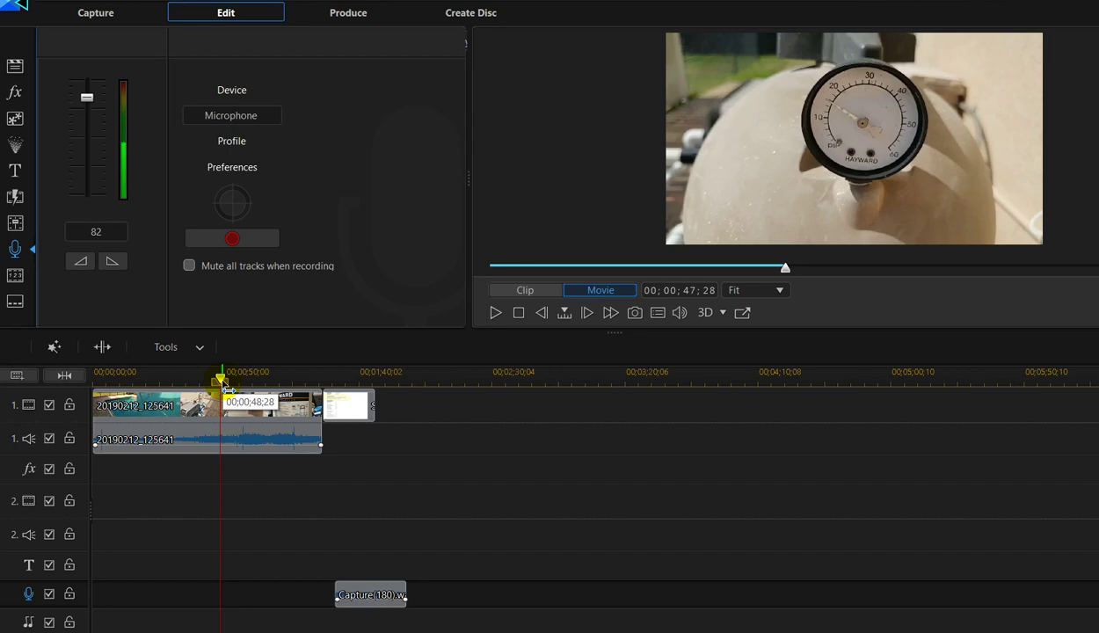
click(368, 598)
click(366, 608)
drag(368, 605, 176, 595)
drag(140, 372, 356, 379)
- Set the playhead on the screenshot clip and start recording a second voice-over
click(352, 388)
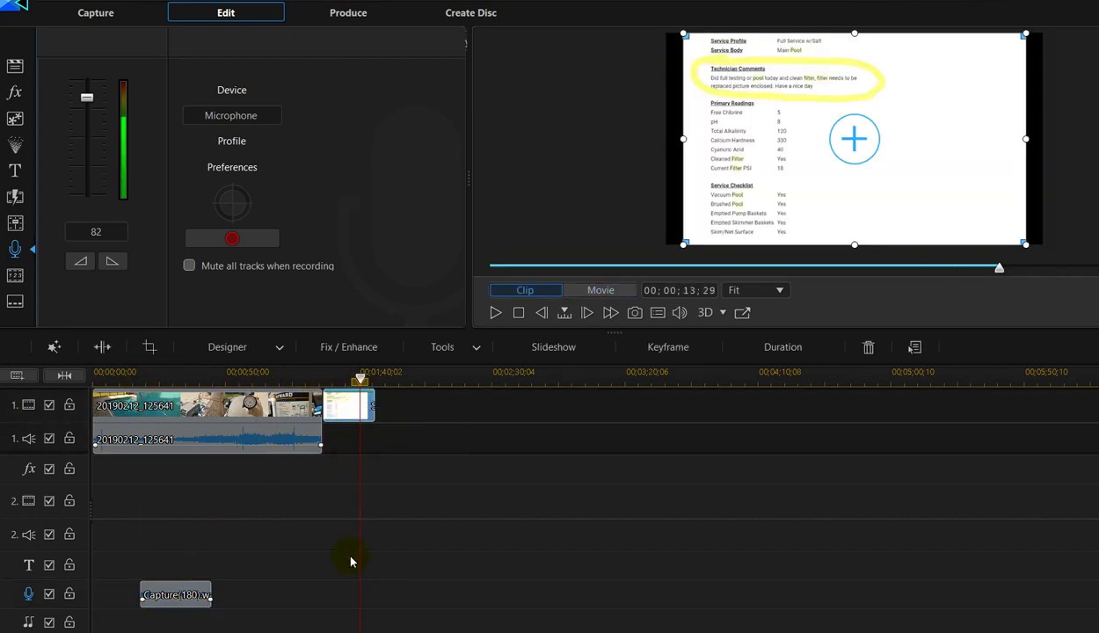
click(361, 588)
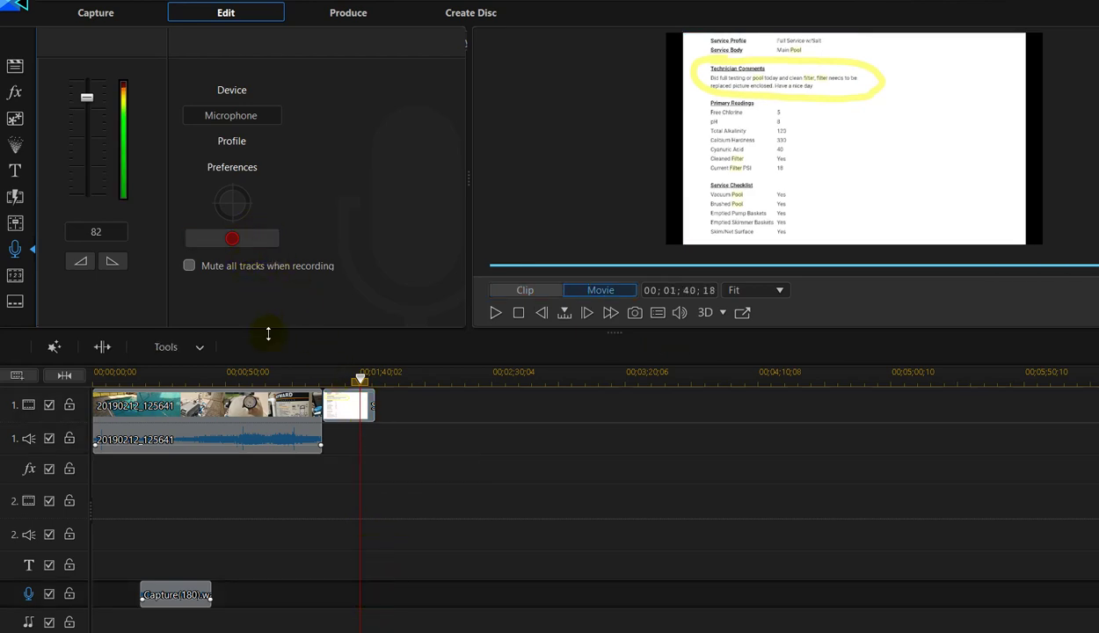
click(230, 245)
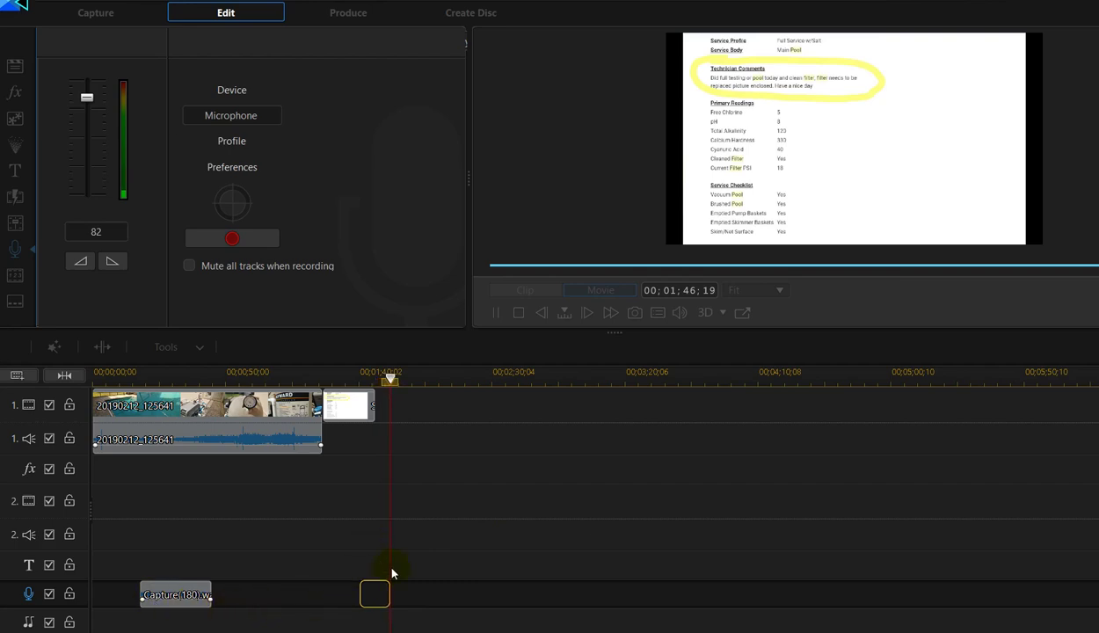
- Stop recording and place Capture(180) then Capture(181) back to back from the screenshot clip's start
click(254, 243)
mouse_move(387, 596)
mouse_down()
mouse_move(377, 594)
mouse_move(579, 595)
mouse_up()
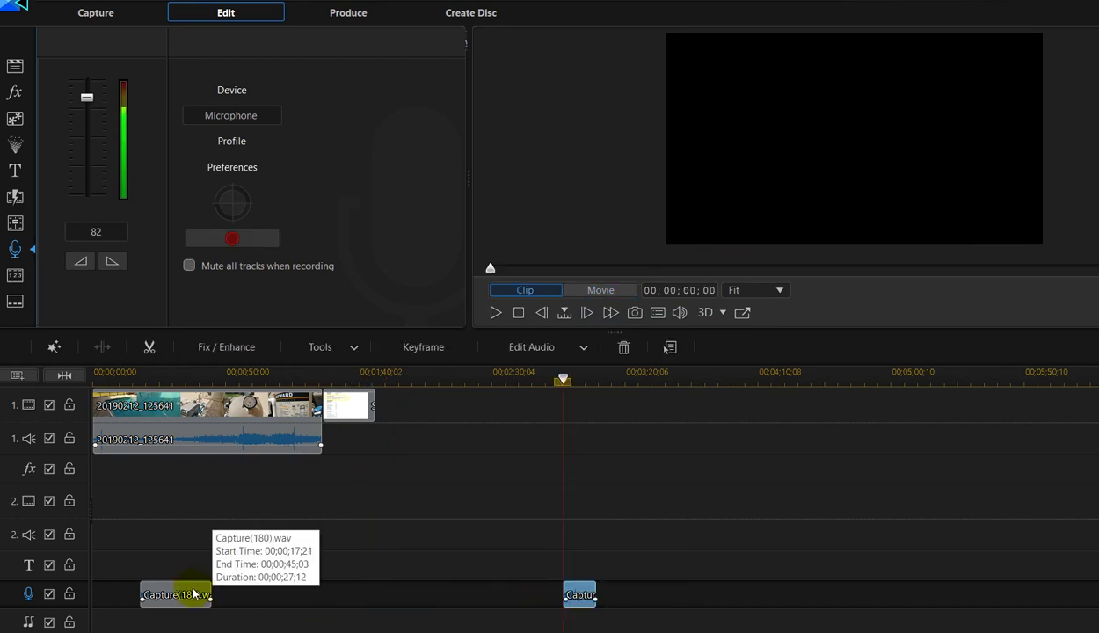
drag(194, 594, 380, 595)
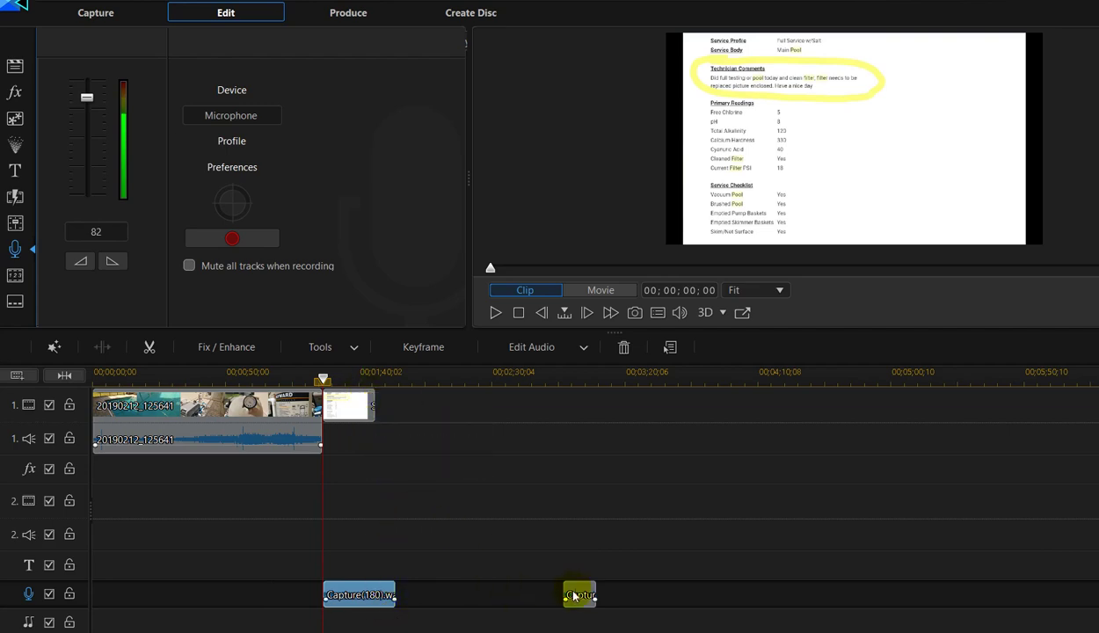
click(576, 596)
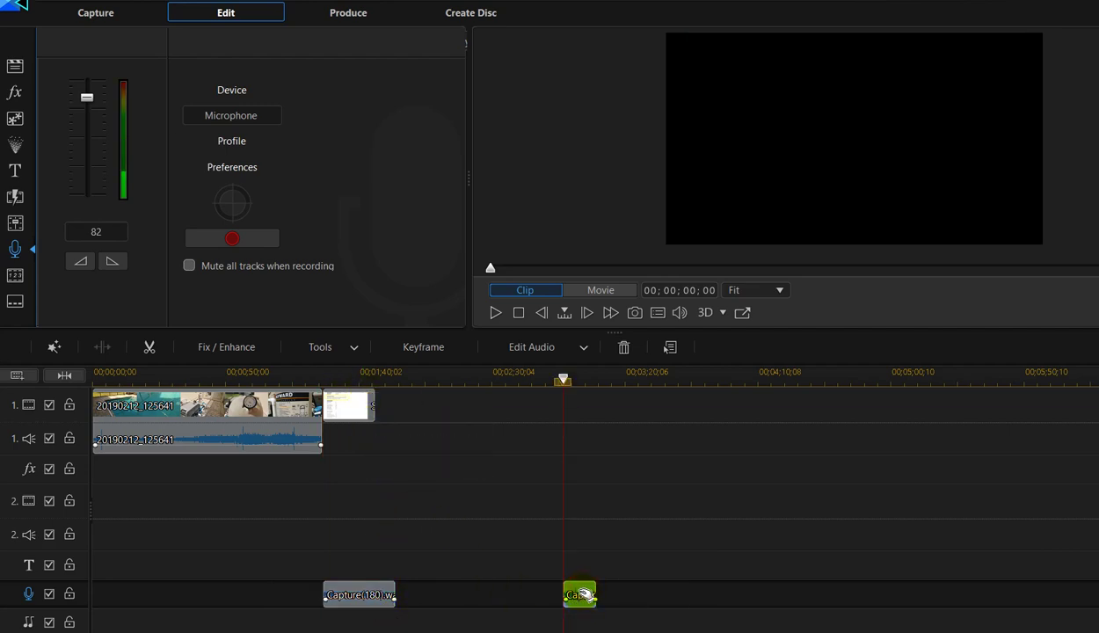
drag(568, 596, 401, 595)
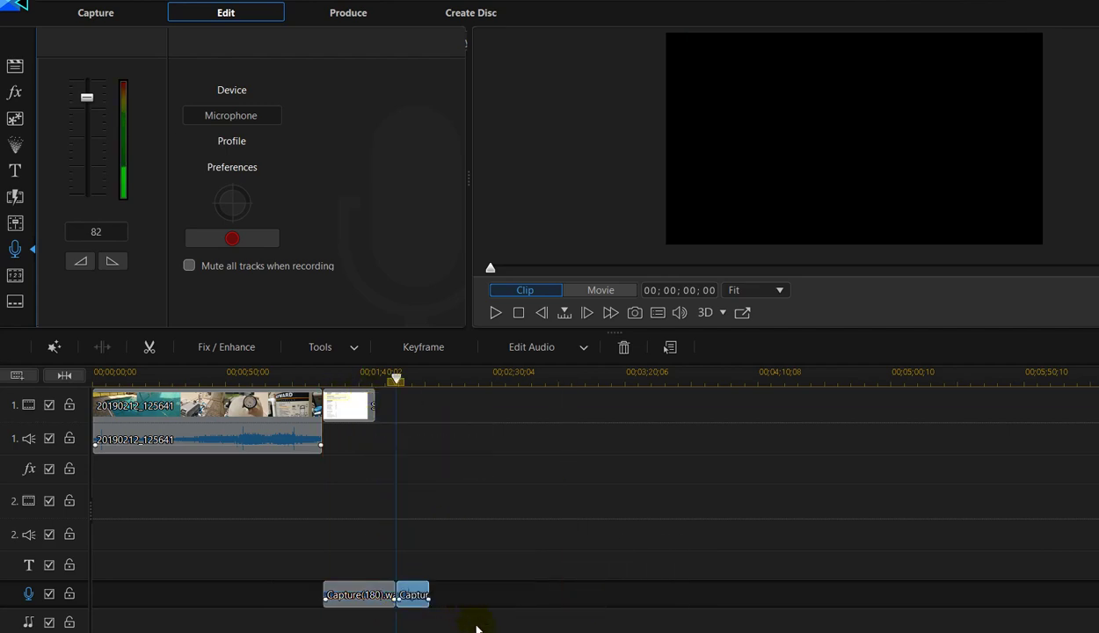
click(356, 410)
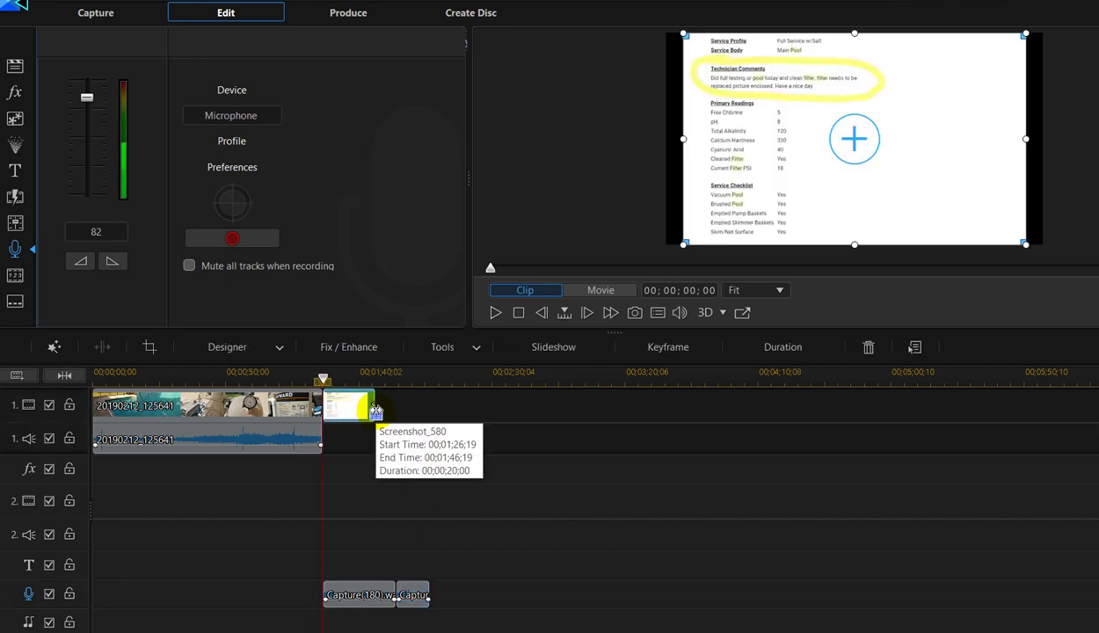
- Stretch Screenshot_580 far along the timeline and park the playhead near 2:29 inside it
drag(373, 410, 429, 415)
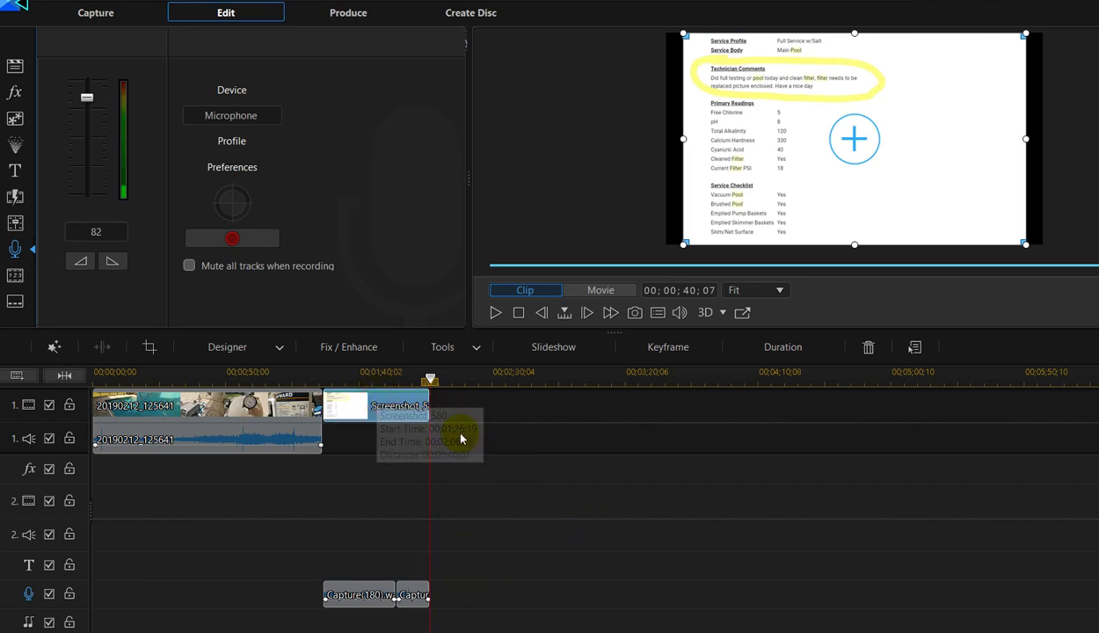
drag(429, 411, 702, 422)
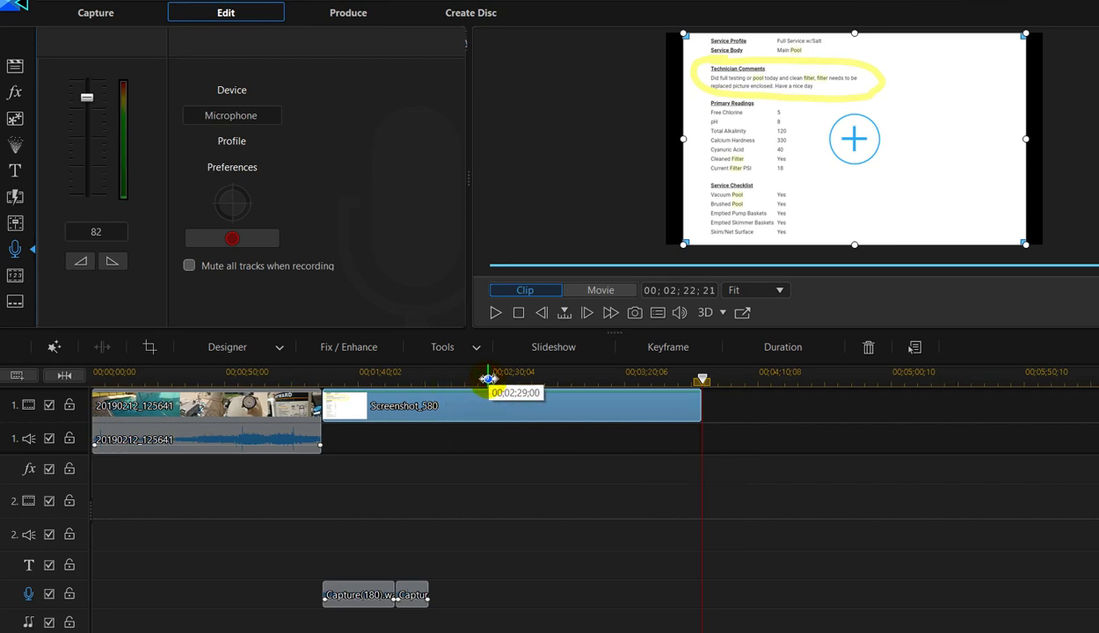
click(488, 378)
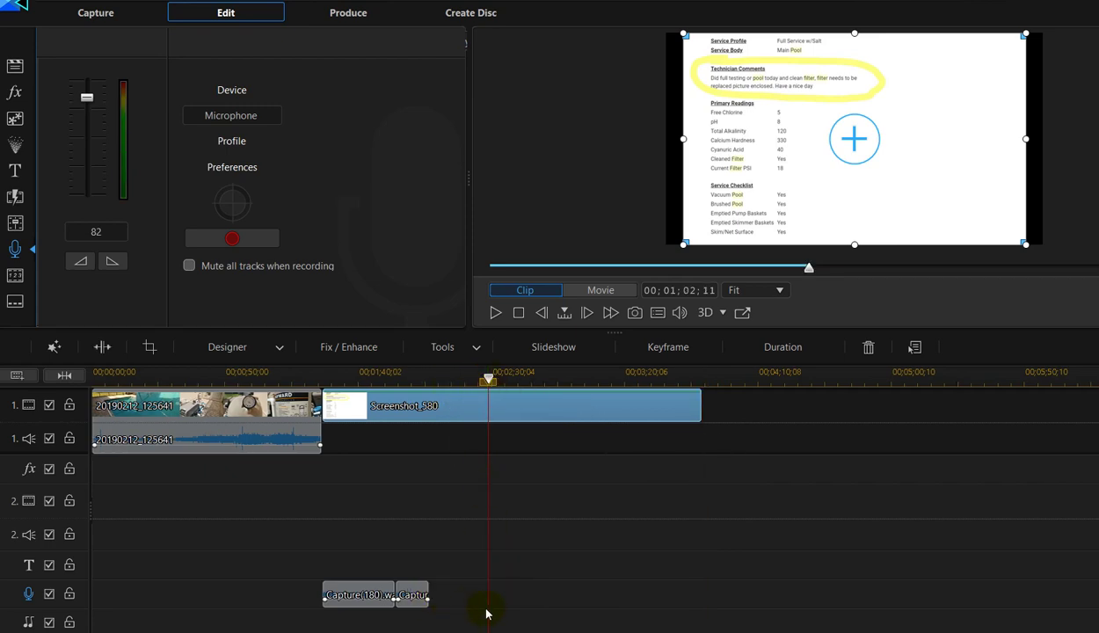
- Record a few-second third voice-over clip near 2:30 on the voice track
click(231, 239)
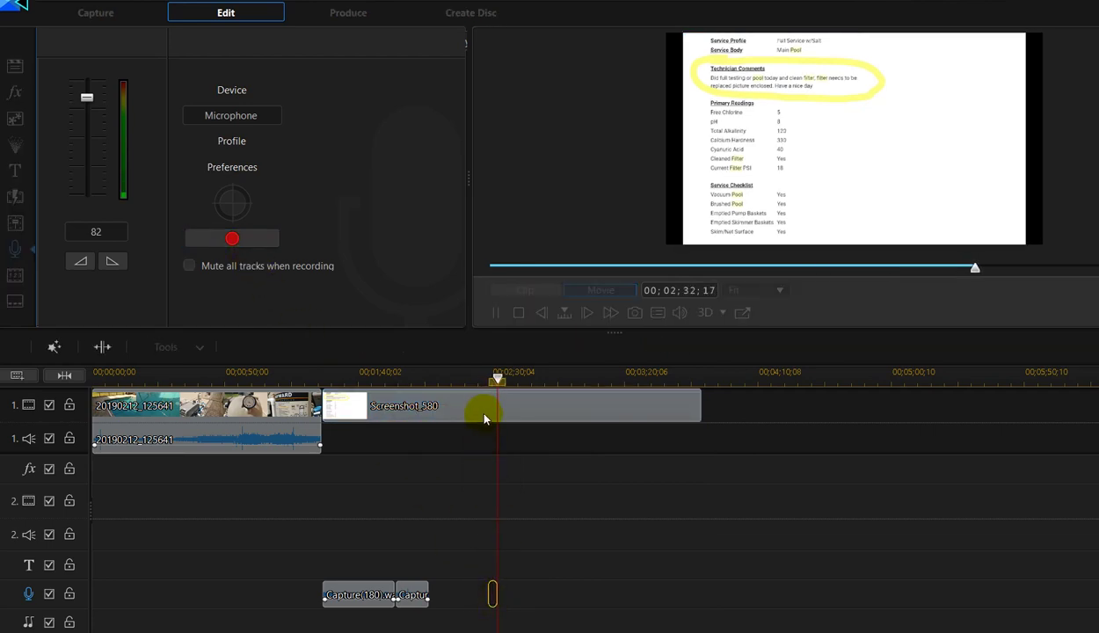
click(236, 239)
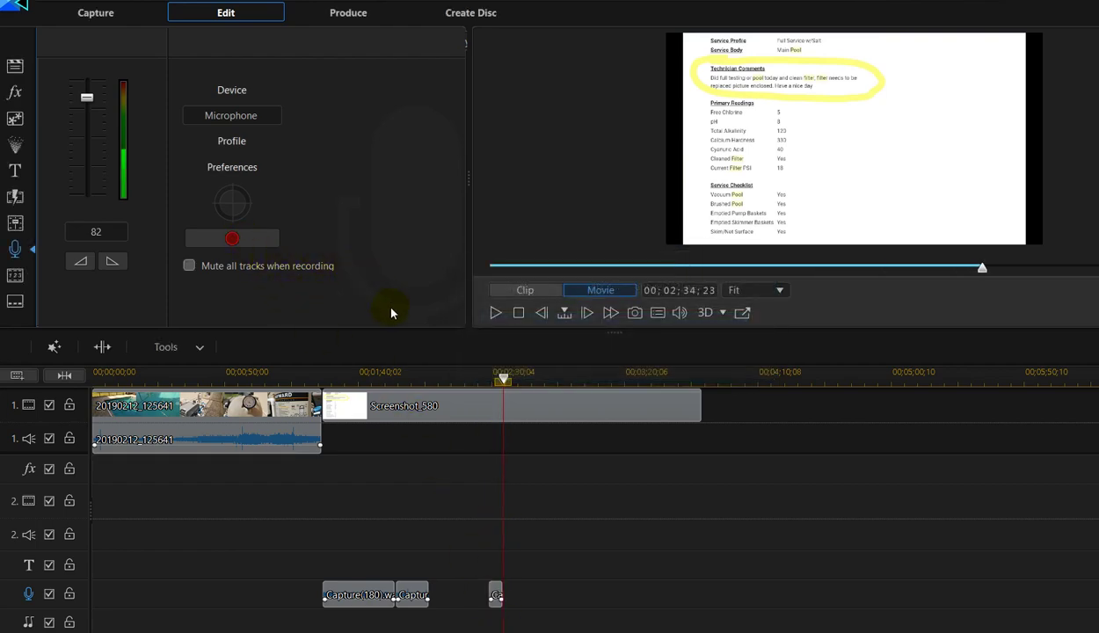